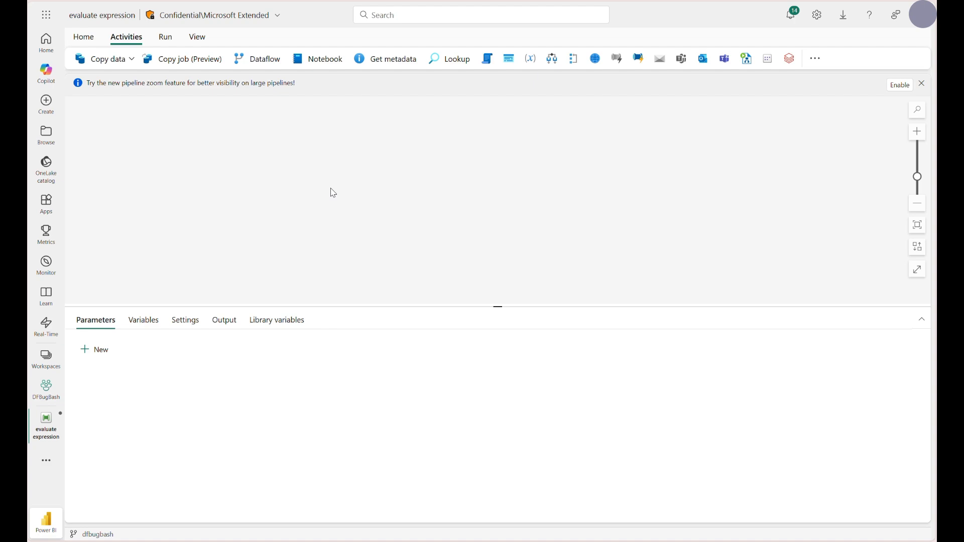
- Add a String pipeline variable named testVar1 with the default value "hello world"
left_click(143, 320)
left_click(95, 349)
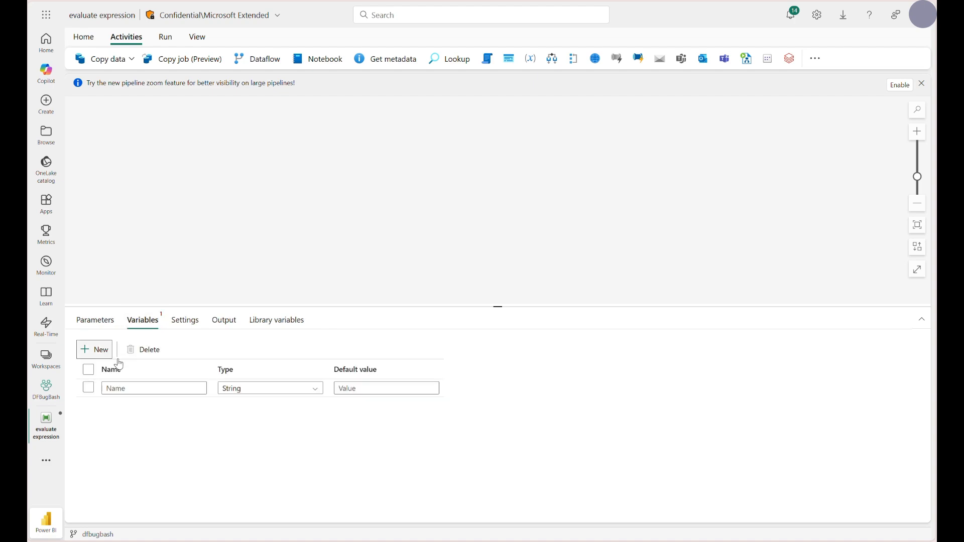
left_click(136, 384)
type("test")
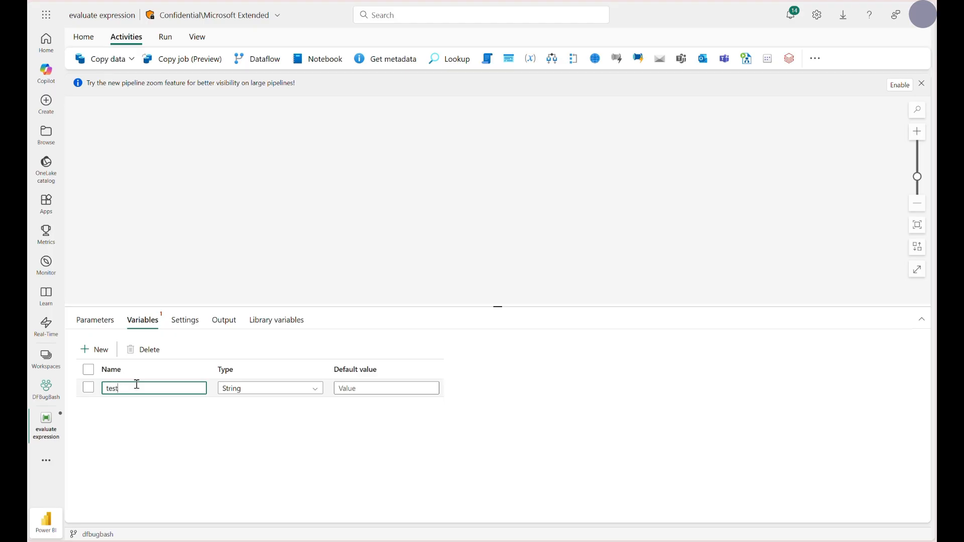
type("Var1")
left_click(371, 395)
type("hello world")
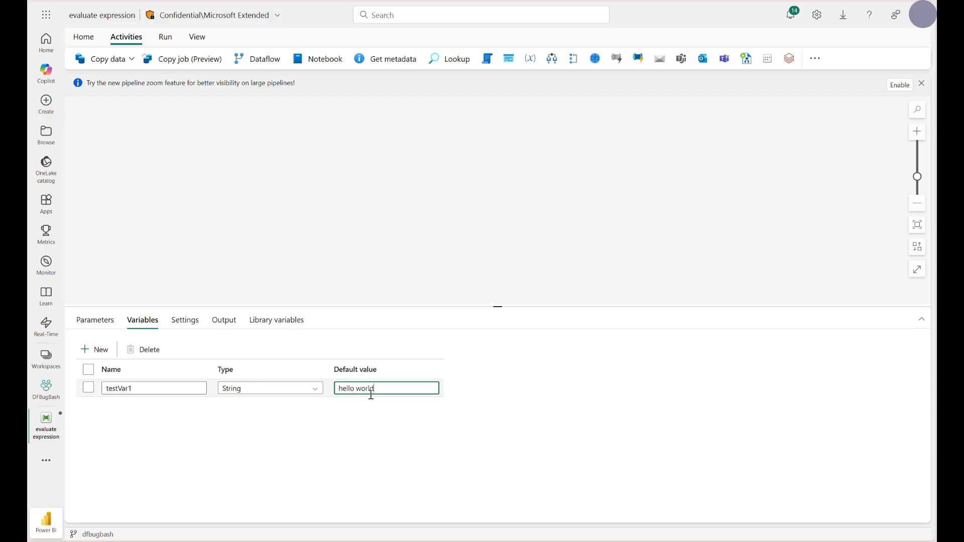
- Add a second String pipeline variable named testVar2 with the default value "testing"
left_click(98, 350)
left_click(133, 405)
type("tes")
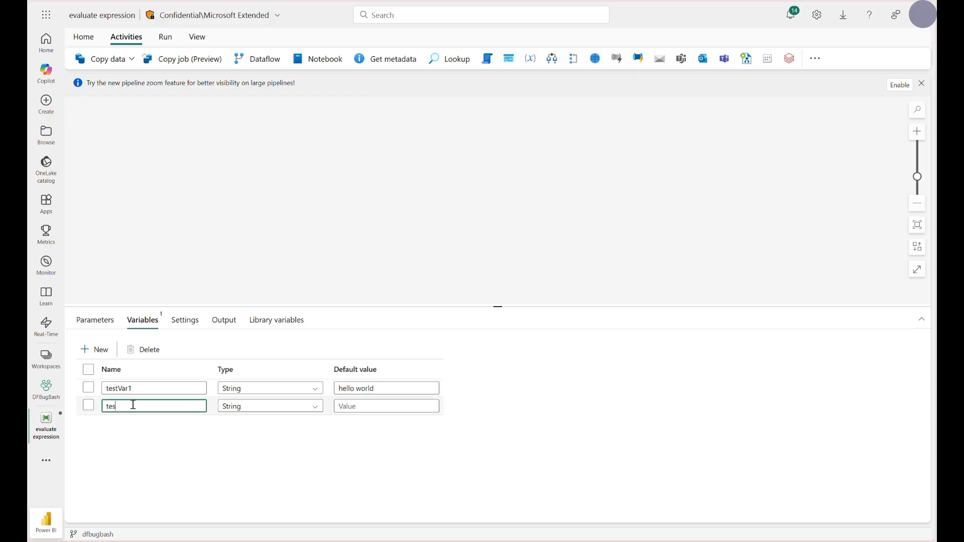
type("tVar2")
left_click(356, 404)
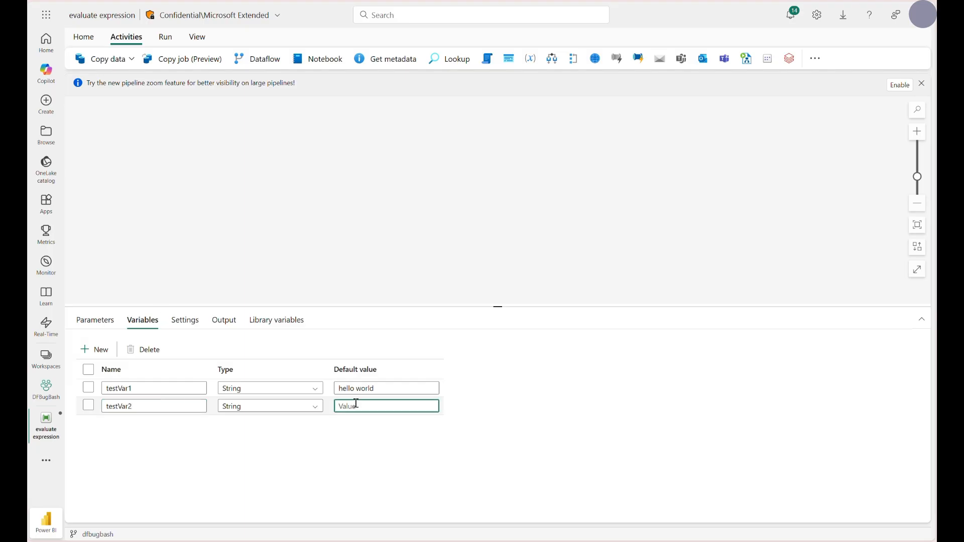
type("testing")
- Add a third String pipeline variable named testVar3 with the default value " 123", including the leading space
left_click(95, 350)
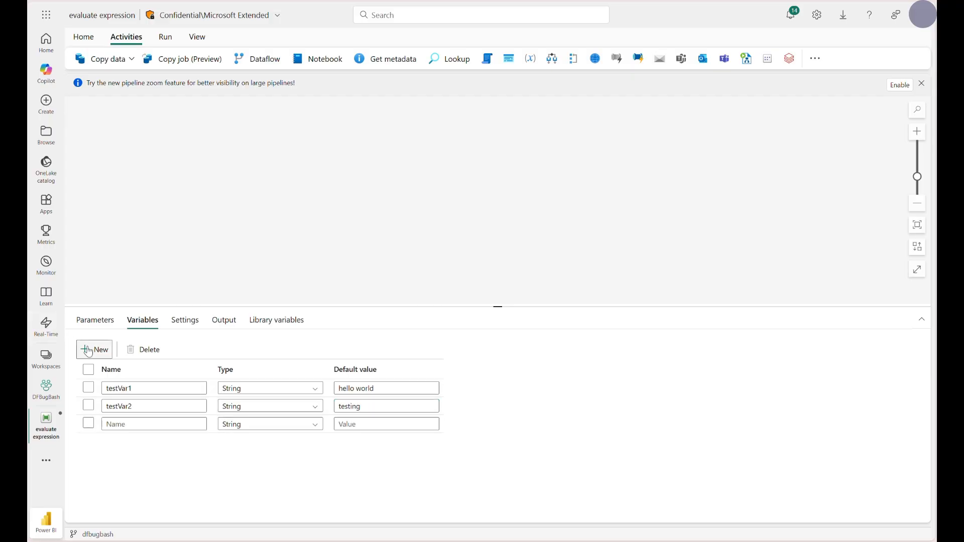
left_click(134, 423)
type("test")
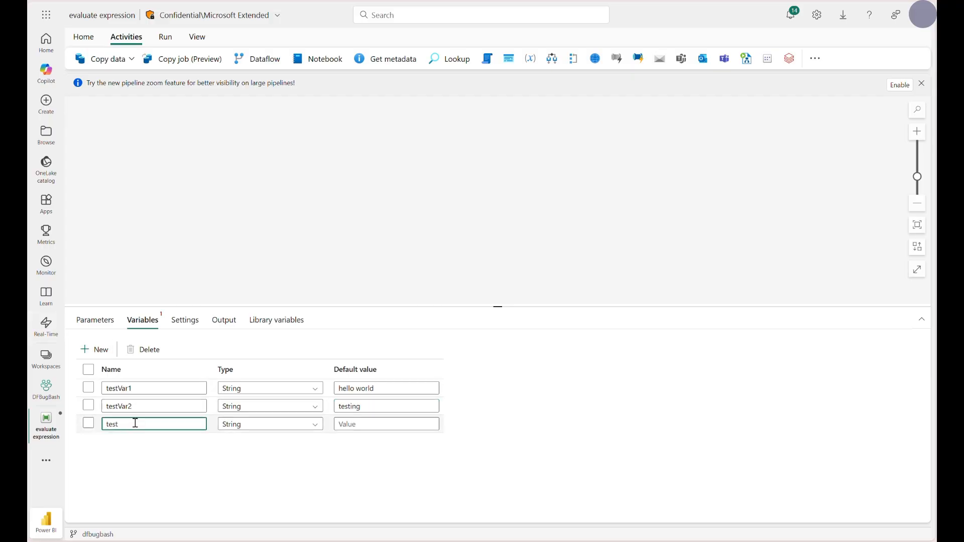
type("Var3")
left_click(347, 425)
type("123")
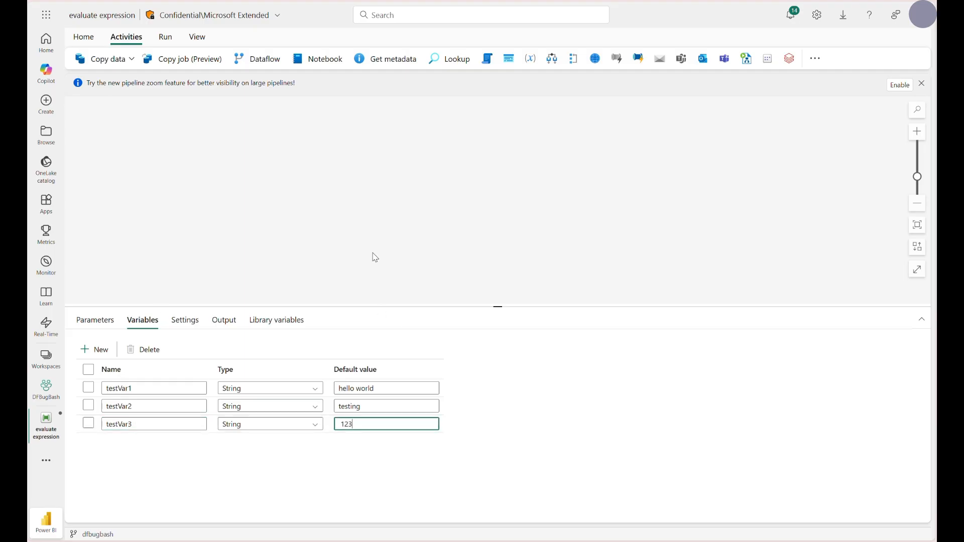
left_click(259, 226)
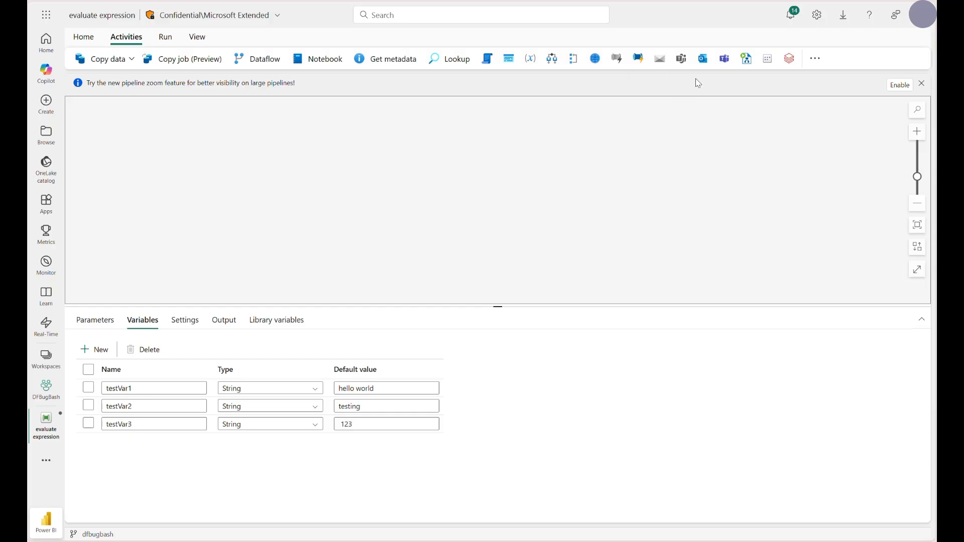
- Add an Office 365 Email activity to the pipeline and open its body in the expression builder
left_click(703, 59)
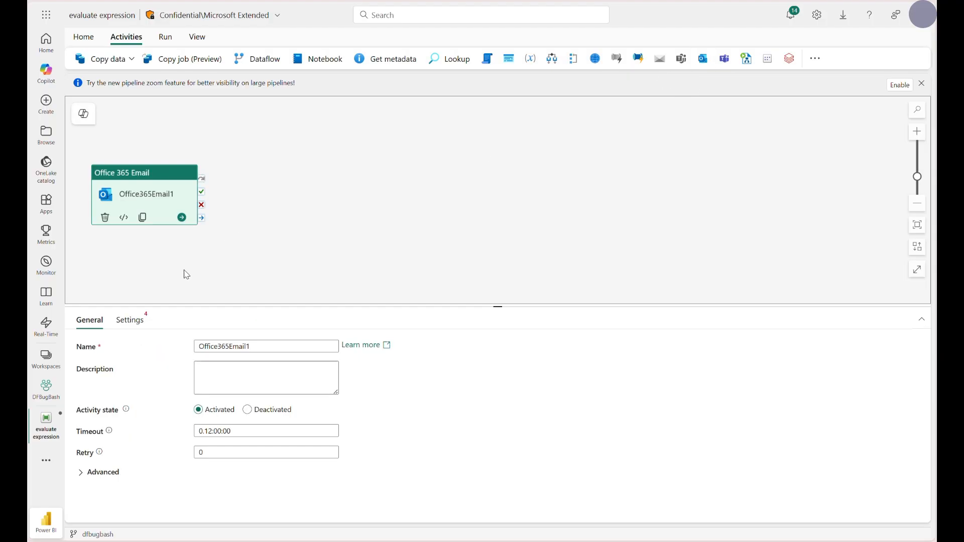
left_click(131, 320)
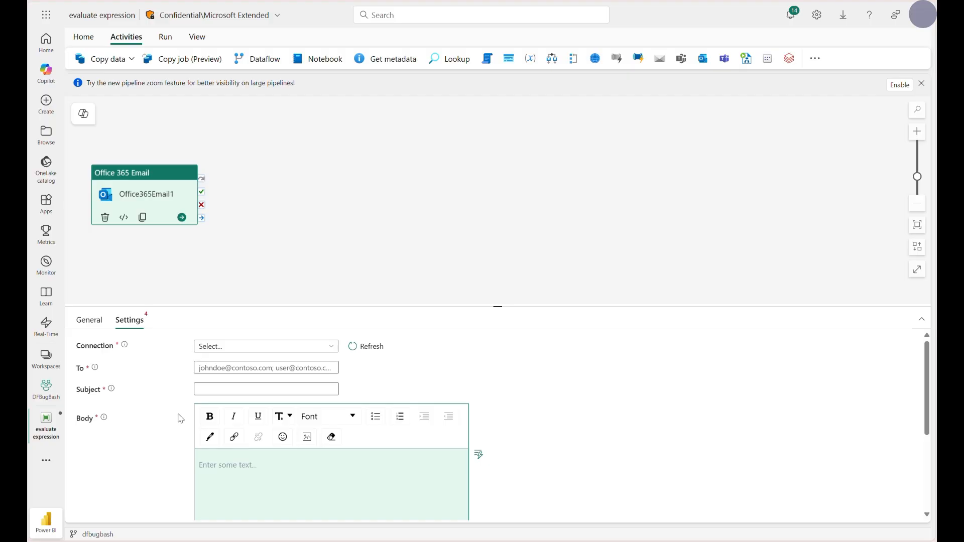
scroll(181, 419, "down", 3)
left_click(208, 486)
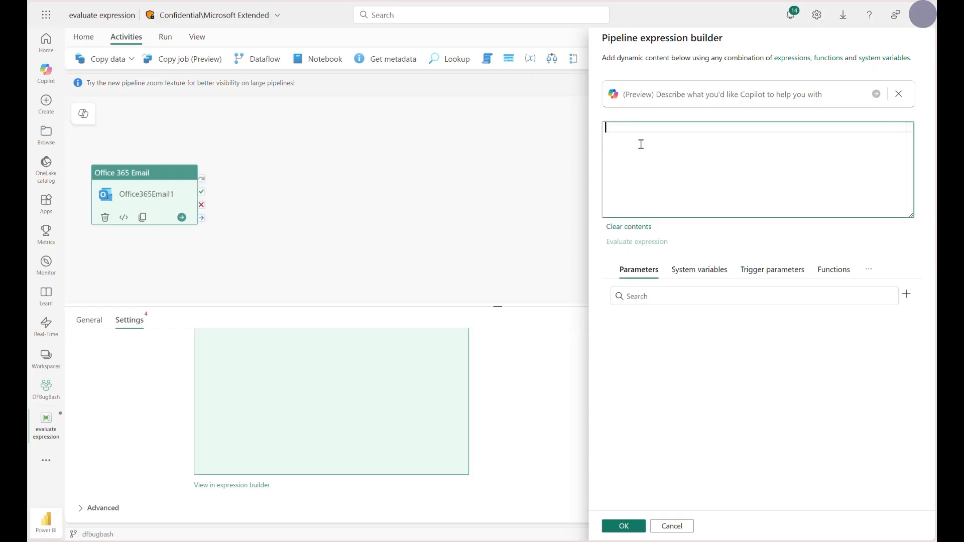
- Enter the email body expression Variable: @{variables('testVar1')}, using the suggested variable reference and removing the duplicate text before it
type("Variable:")
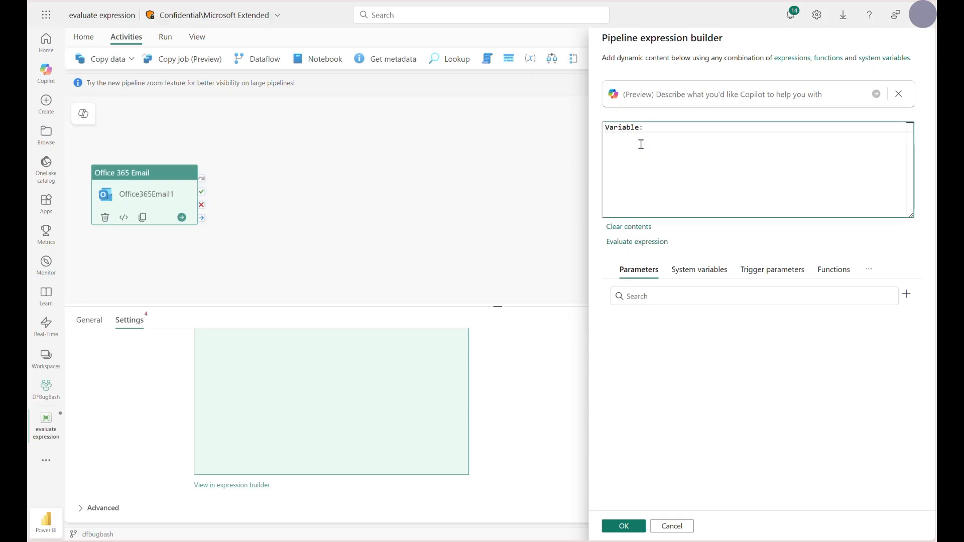
type(" @")
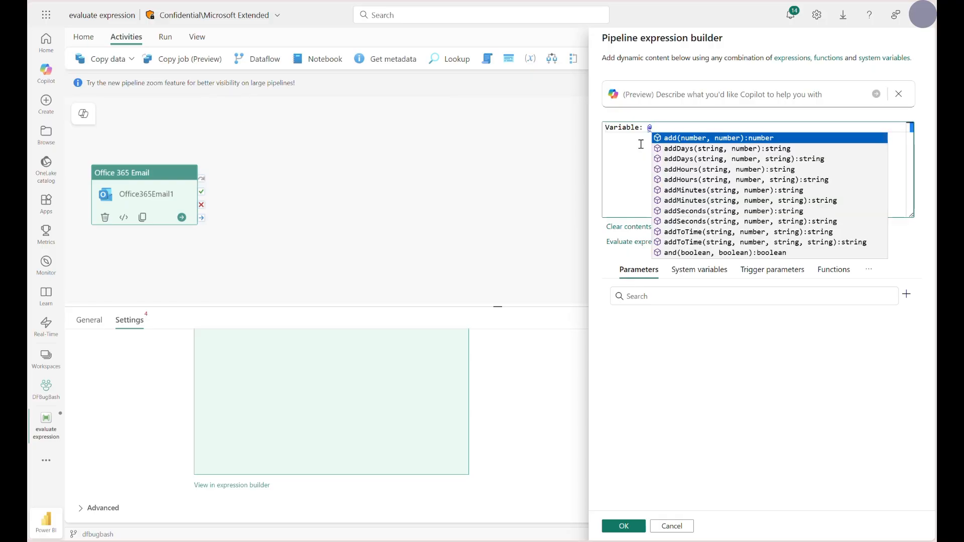
type("{var")
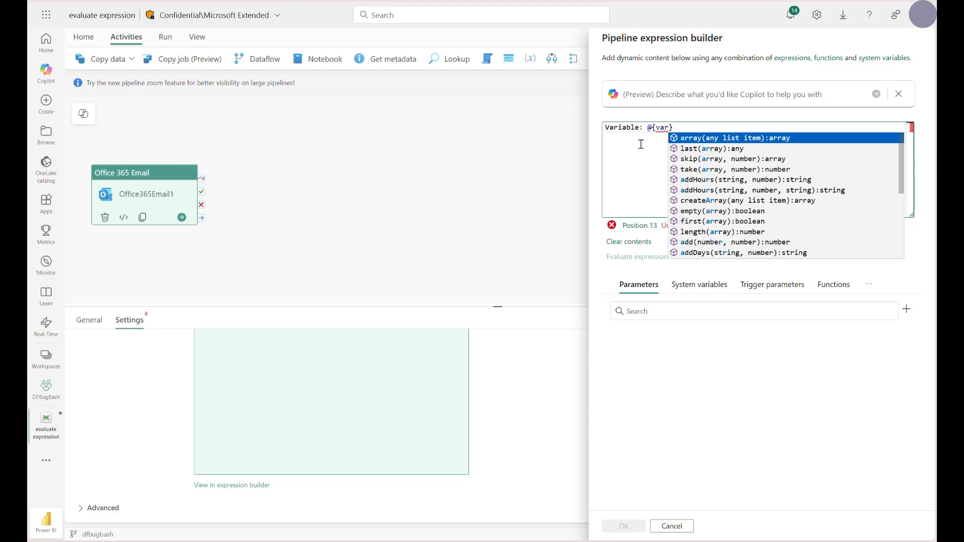
type("iable")
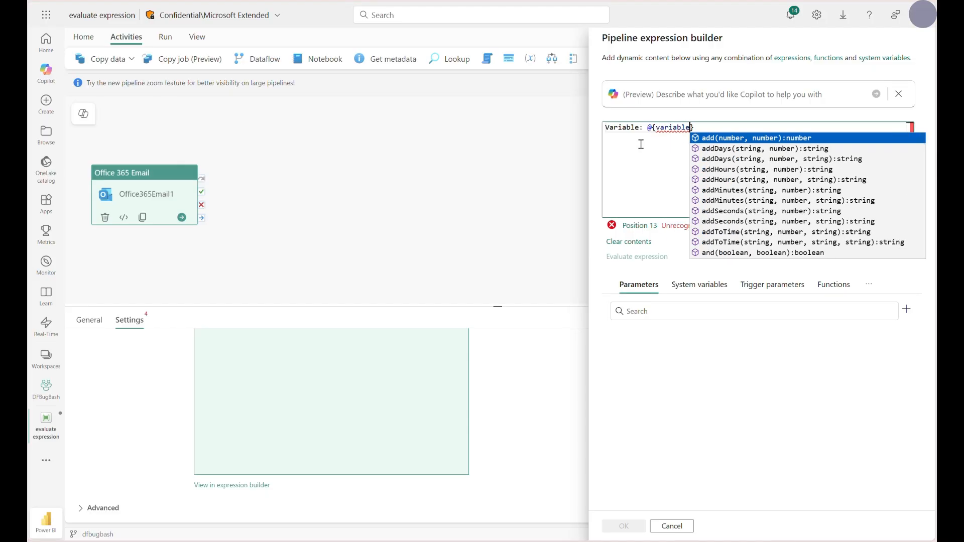
type("(")
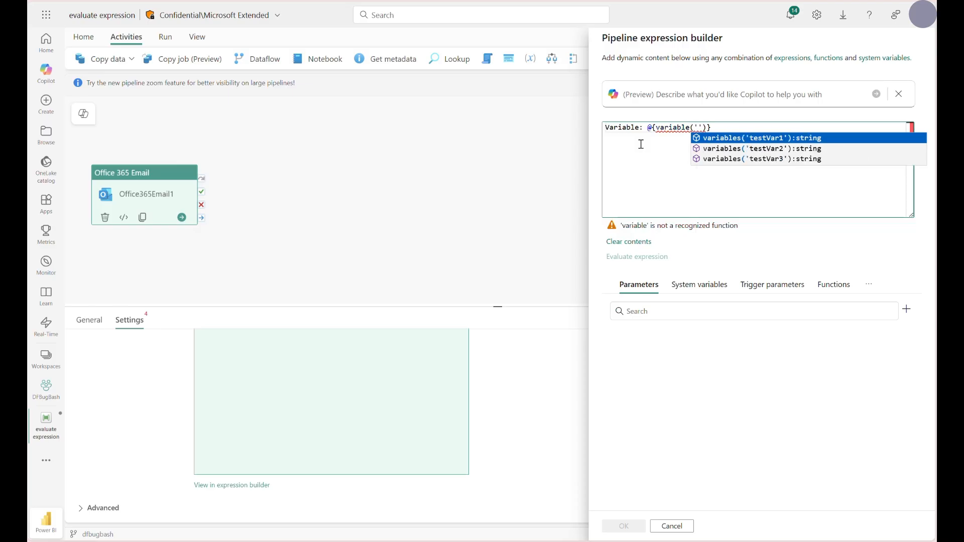
left_click(731, 136)
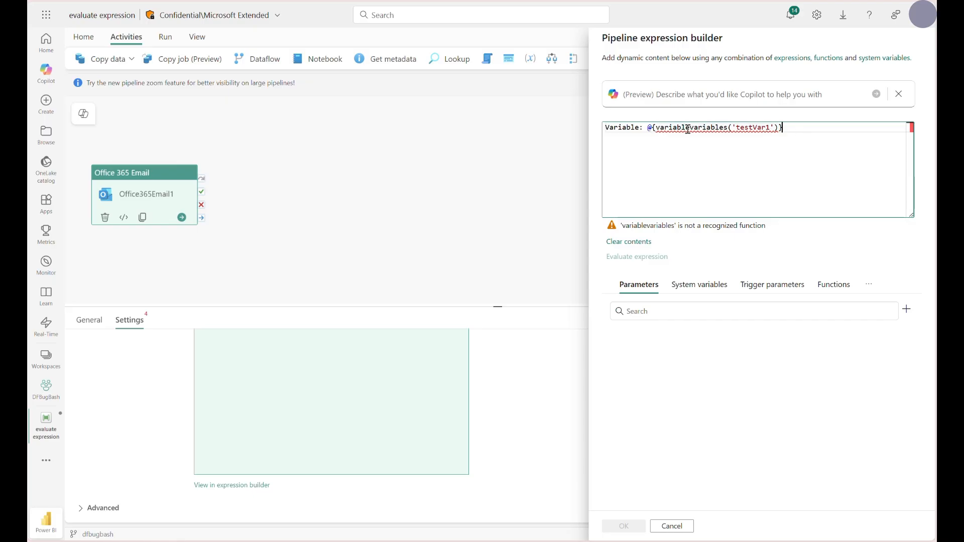
left_click_drag(690, 129, 662, 129)
key("BackSpace")
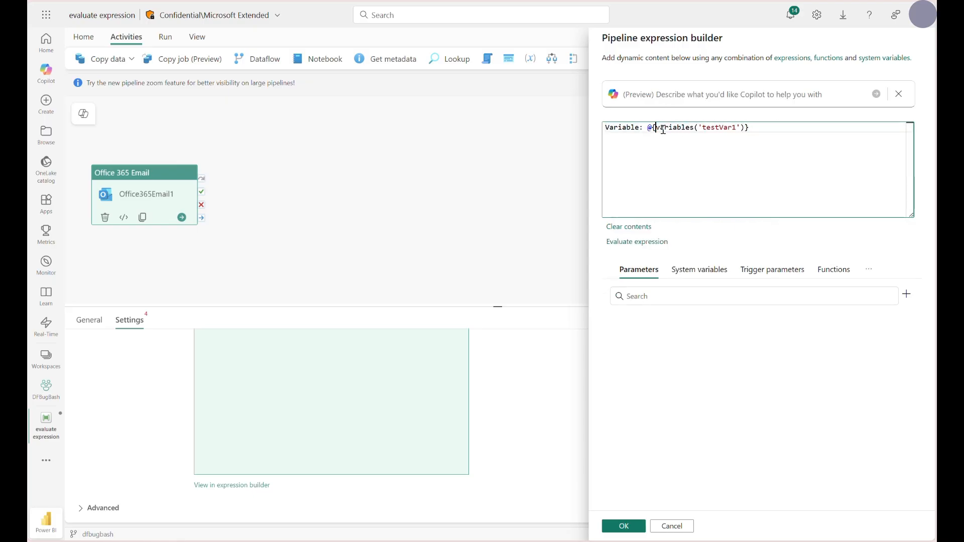
left_click(777, 132)
- Evaluate the expression with testVar1's default value and again with the test value "hello world 123"
left_click(627, 248)
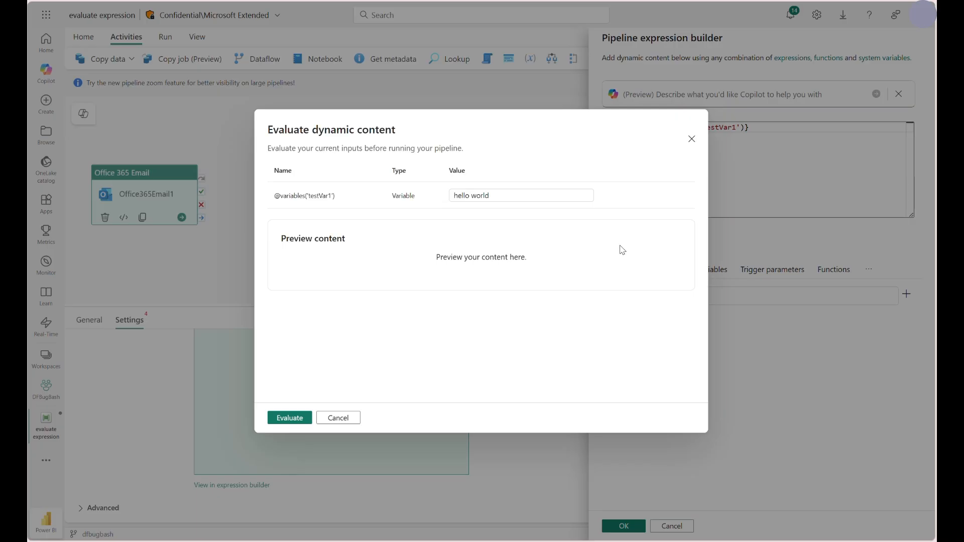
left_click(295, 417)
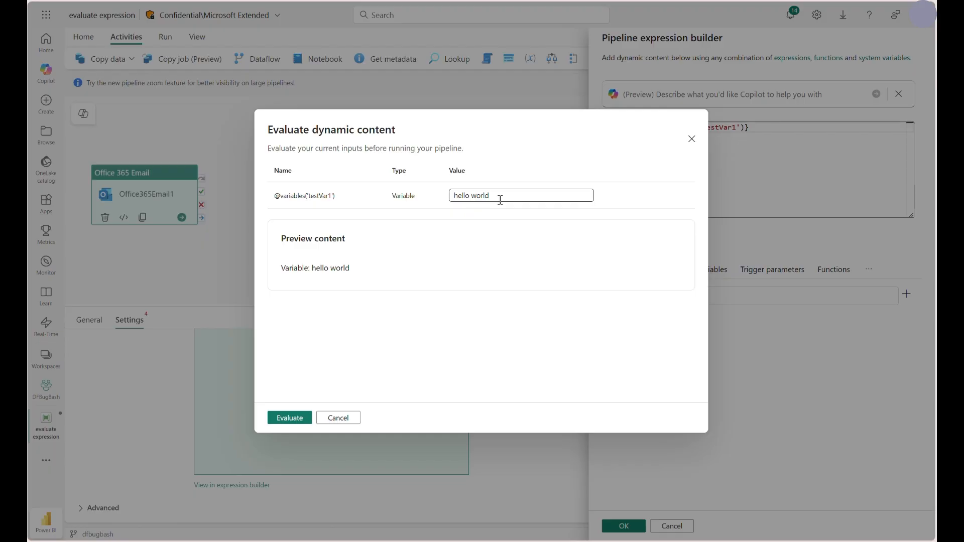
left_click_drag(501, 200, 453, 196)
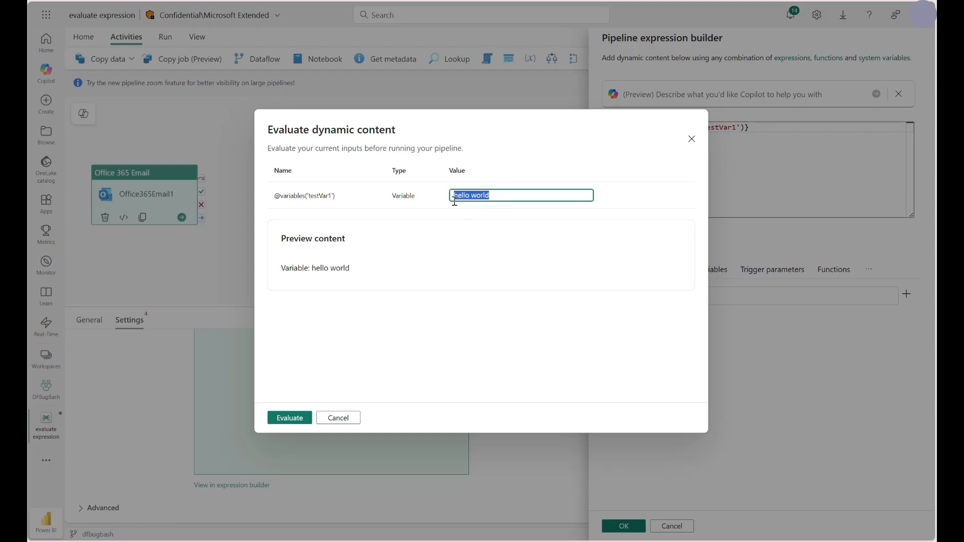
left_click(505, 195)
type("23")
left_click(290, 418)
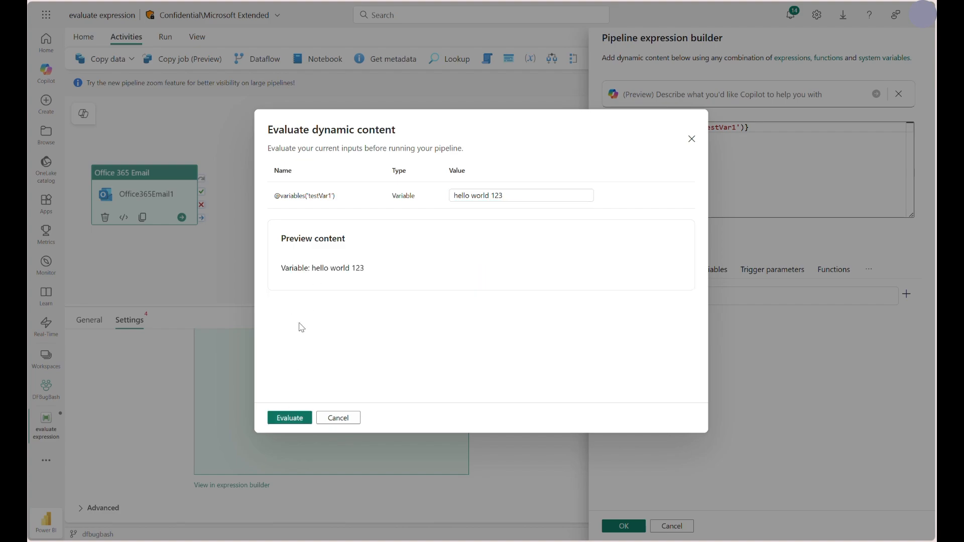
- Restore testVar1's test value to "hello world", evaluate the expression again and close the evaluation
left_click(512, 194)
key("BackSpace")
key("BackSpace")
key("BackSpace")
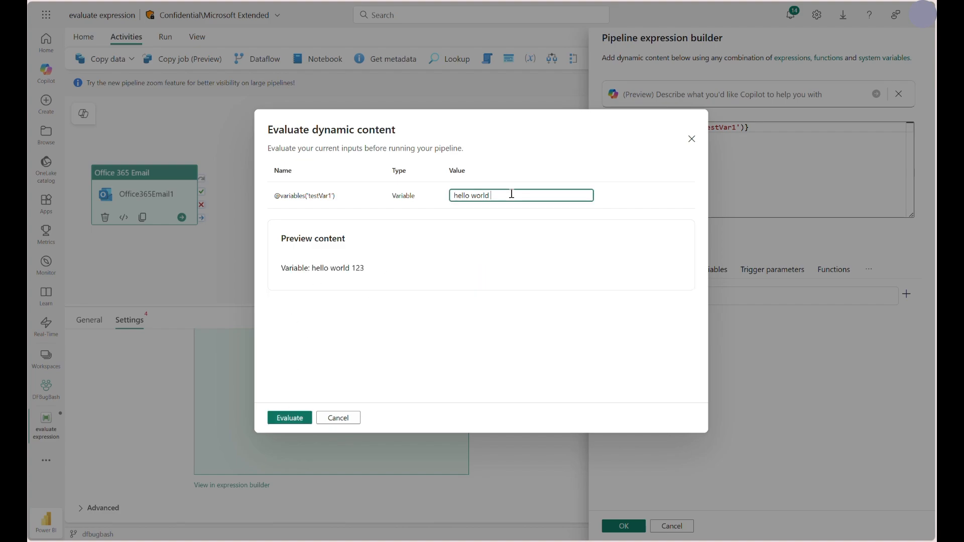
left_click(305, 418)
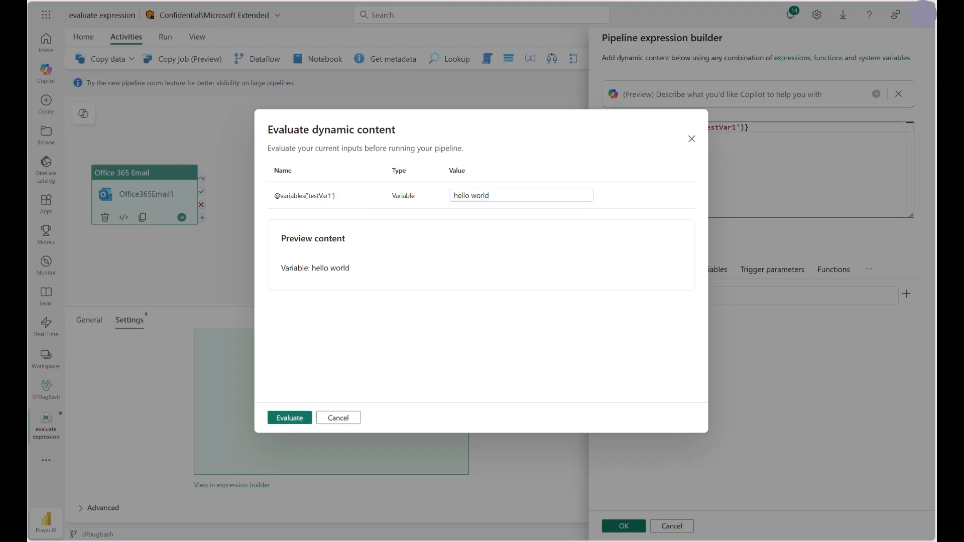
left_click(344, 422)
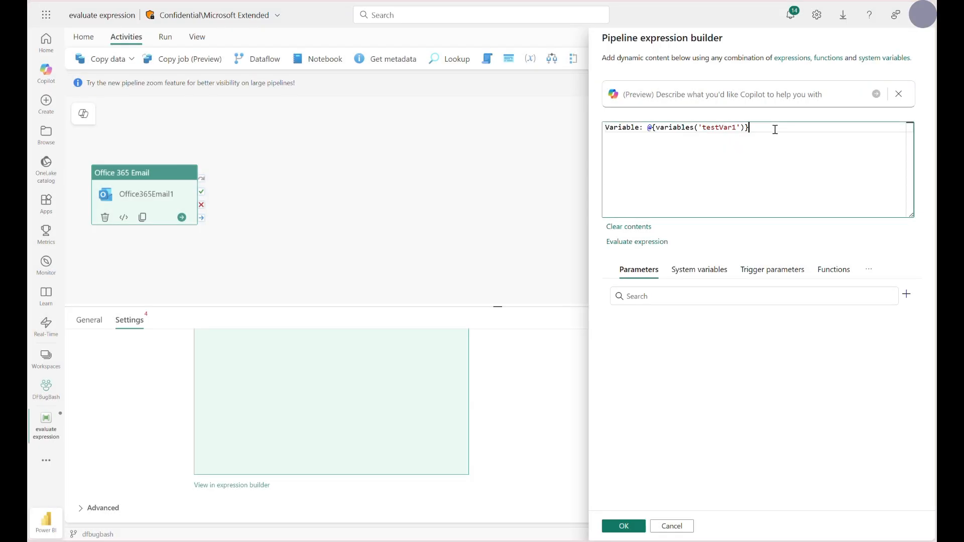
- Add the lines Function: @{concat(variables('testVar2'), variables('testVar3'))} and System Variable: @{pipeline().Pipeline} to the expression, and evaluate it to inspect the preview
key("Return")
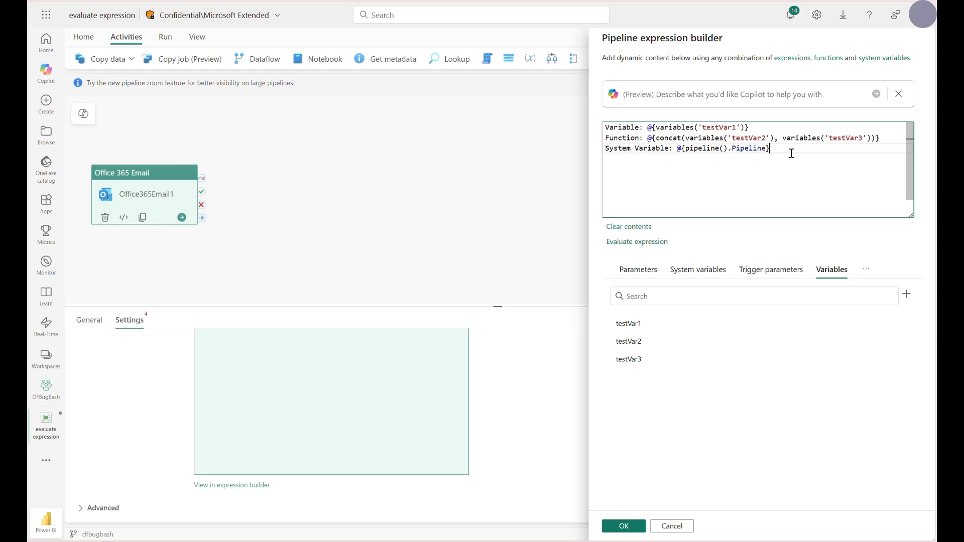
left_click(661, 242)
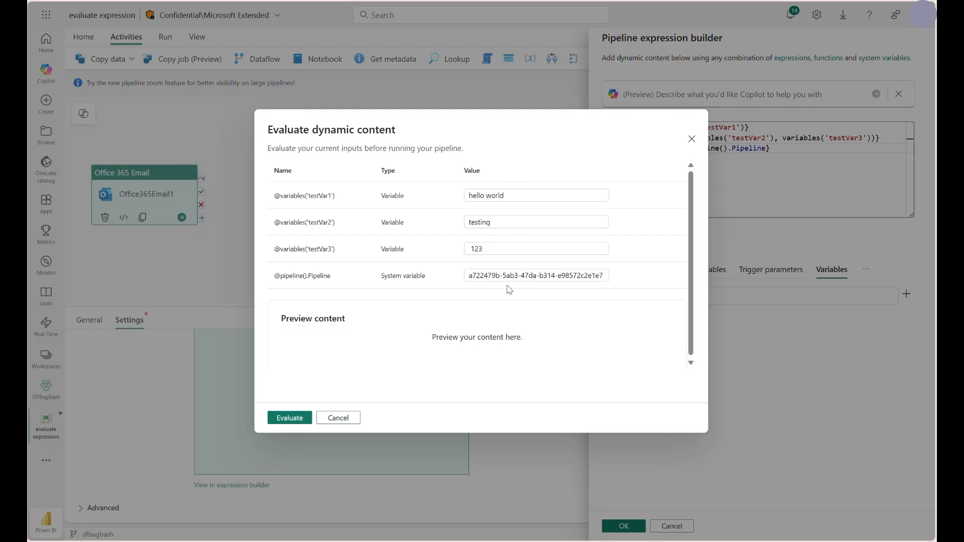
left_click(304, 418)
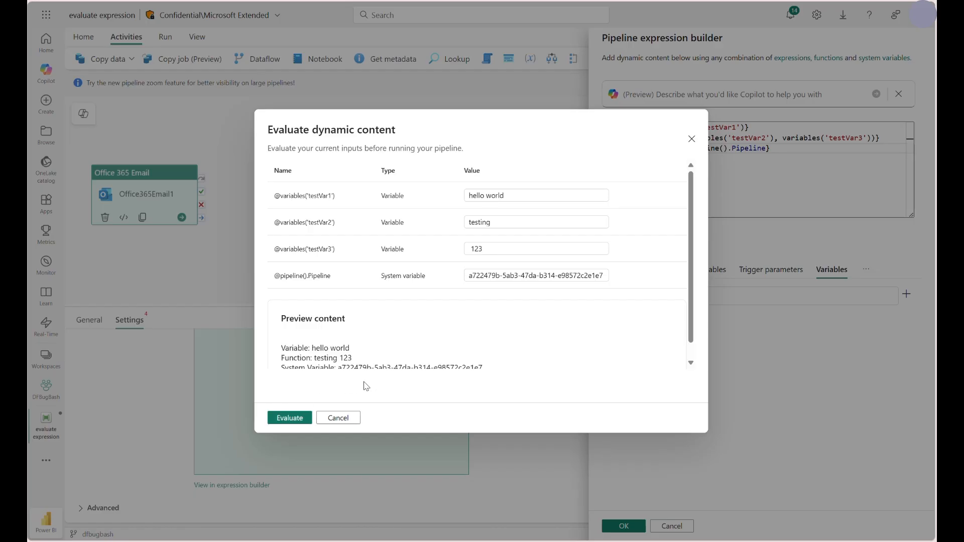
scroll(396, 364, "down", 1)
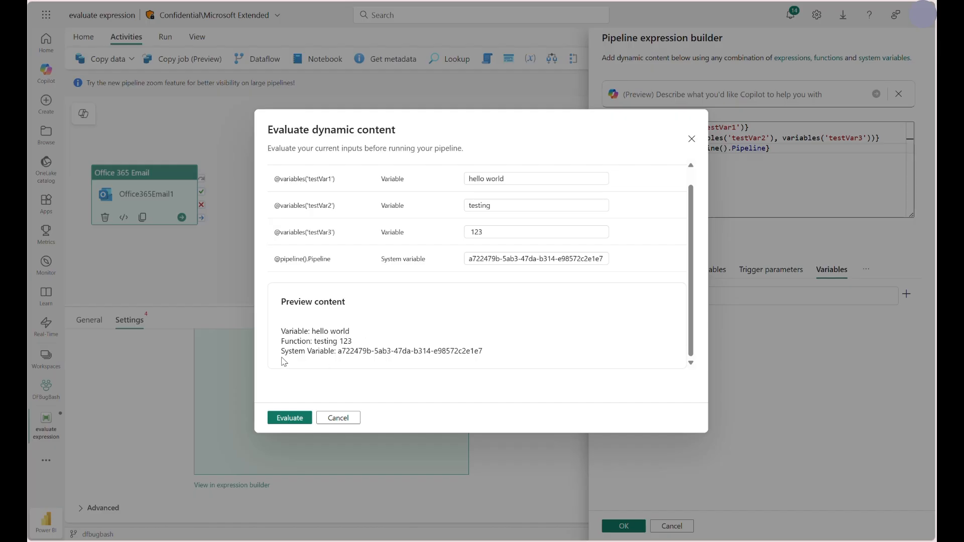
left_click(462, 258)
left_click_drag(339, 351, 483, 352)
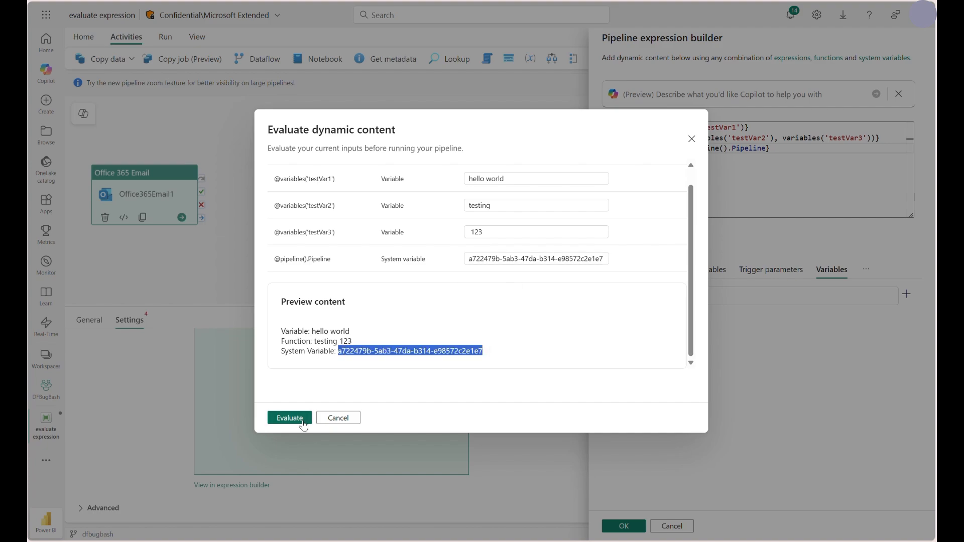